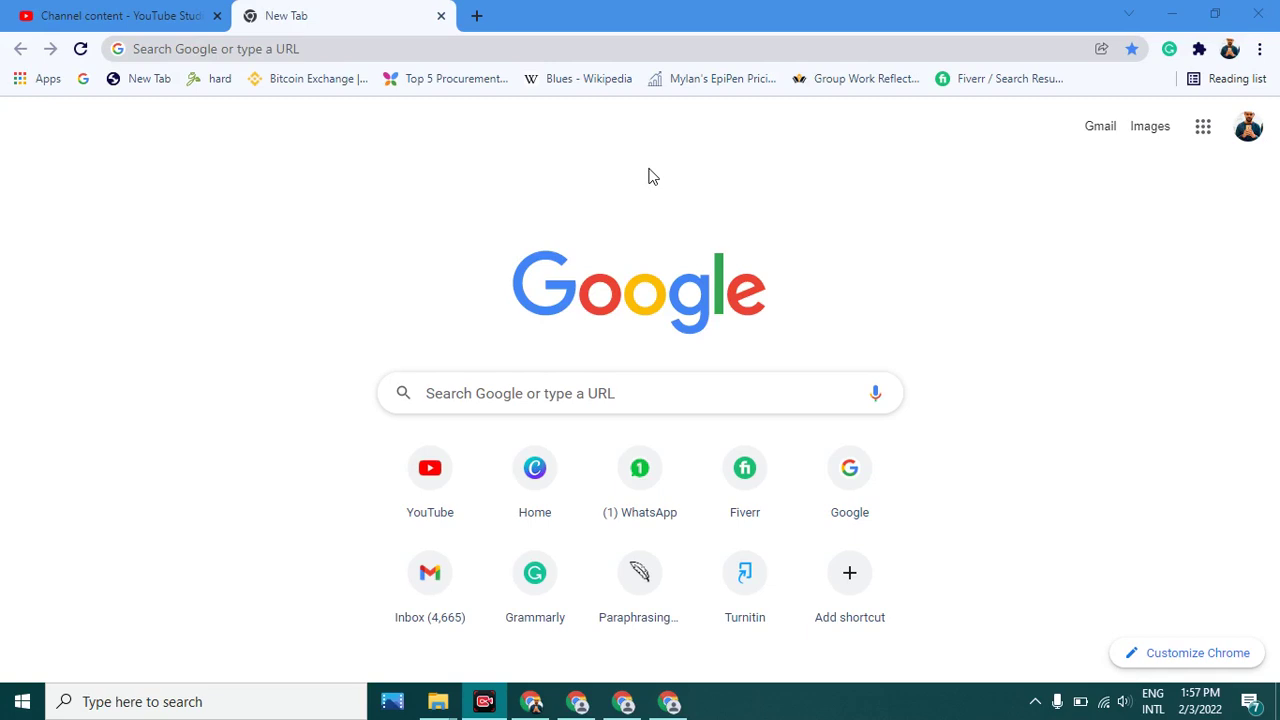
Step: Load quillbot.com in the browser and dismiss the Google sign-in prompt
{"action": "left_click", "coordinate": [353, 41]}
{"action": "type", "text": "qui"}
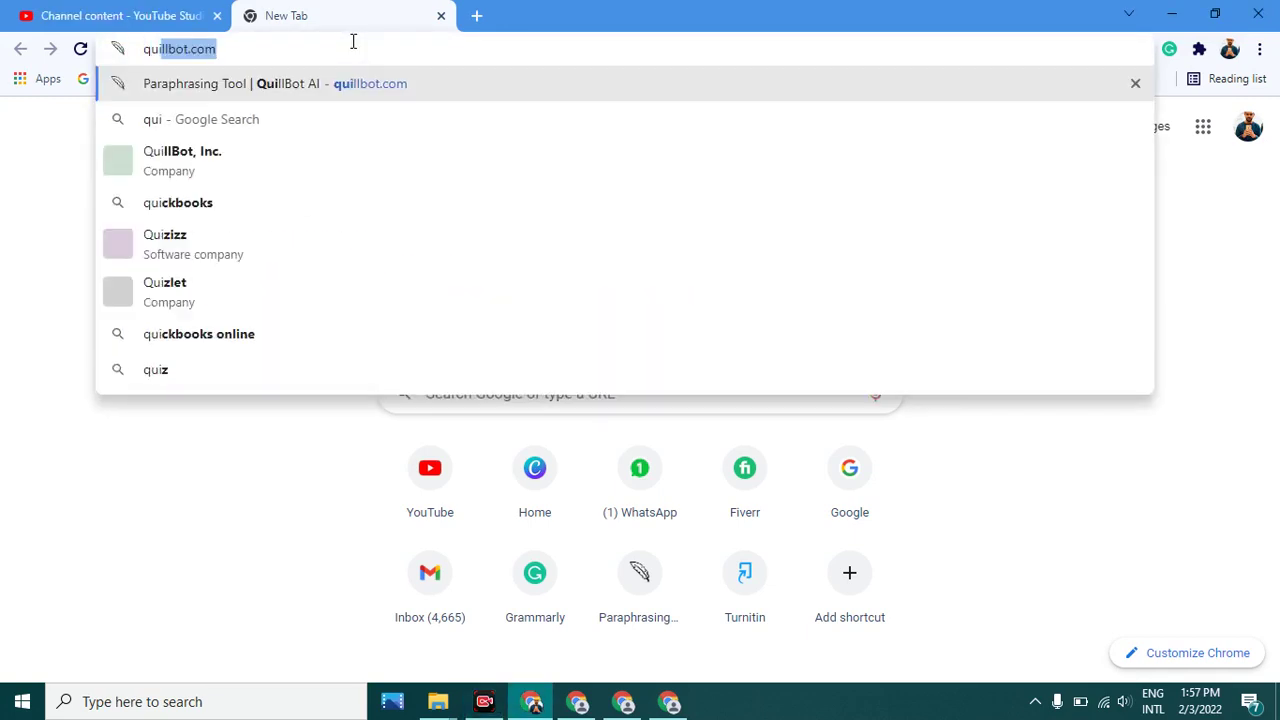
{"action": "key", "text": "Return"}
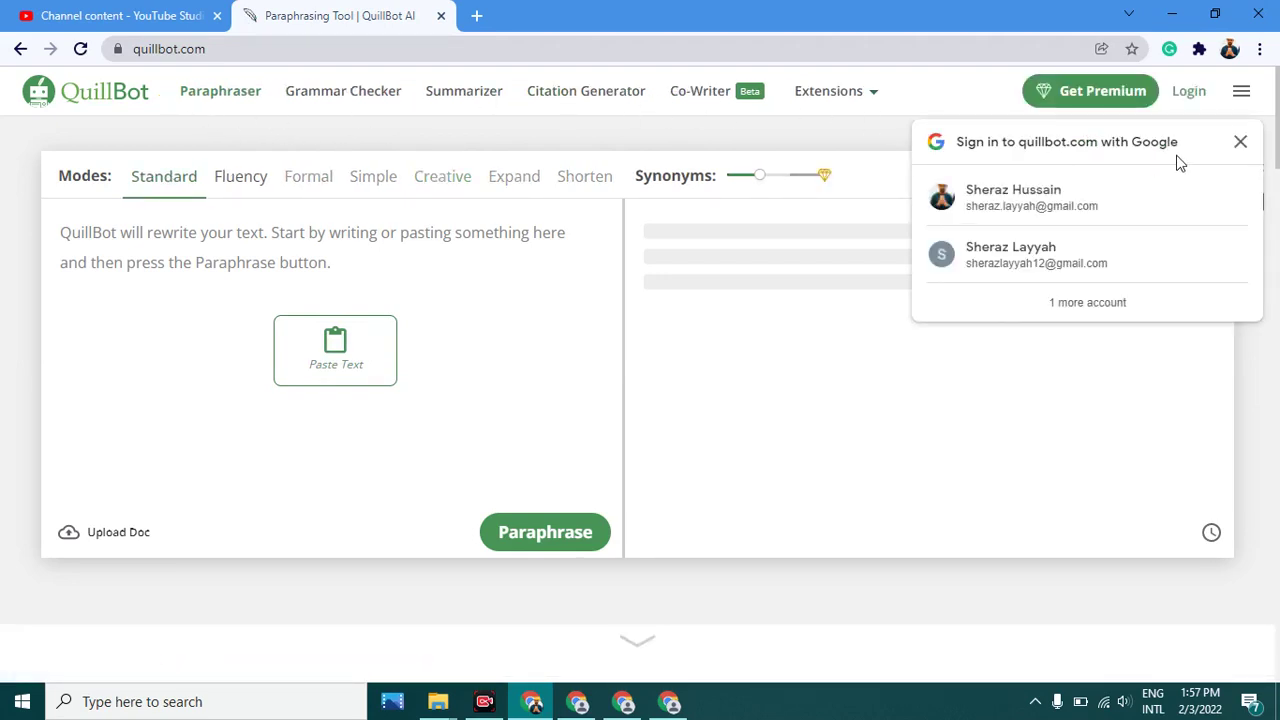
{"action": "left_click", "coordinate": [1240, 142]}
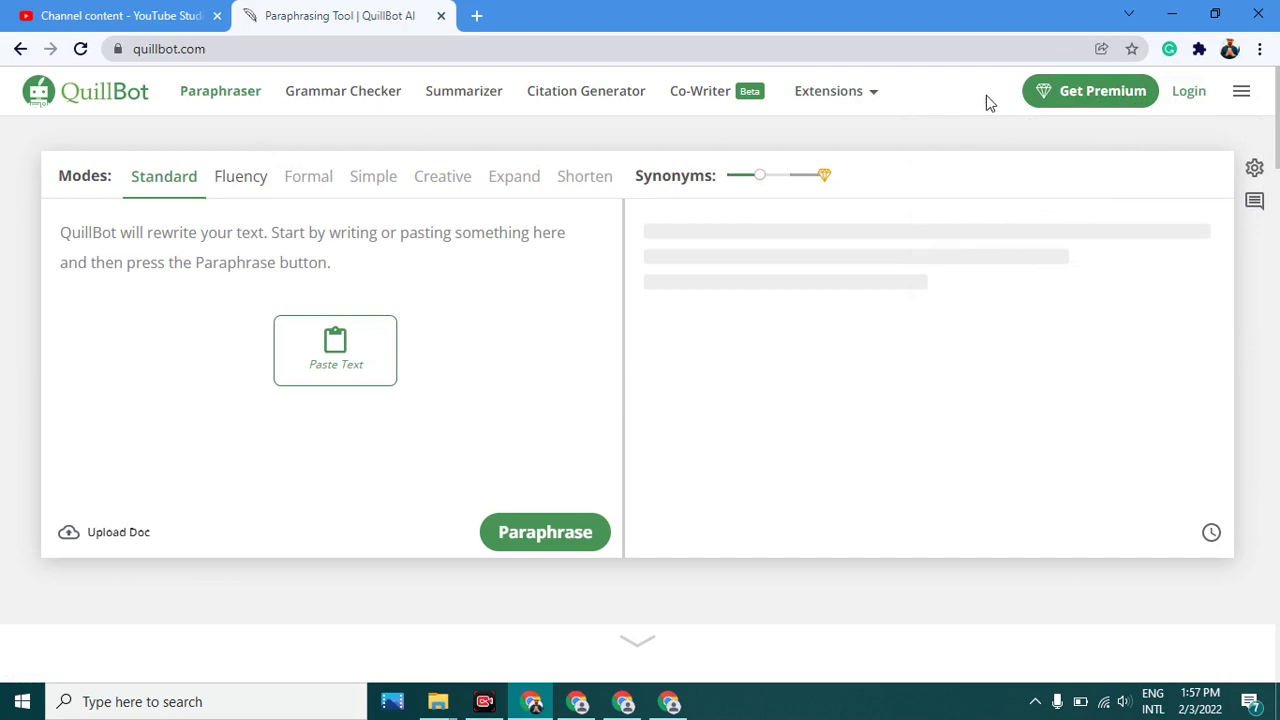
Step: Begin QuillBot login via Continue with Google and pick the Google account
{"action": "left_click", "coordinate": [1189, 102]}
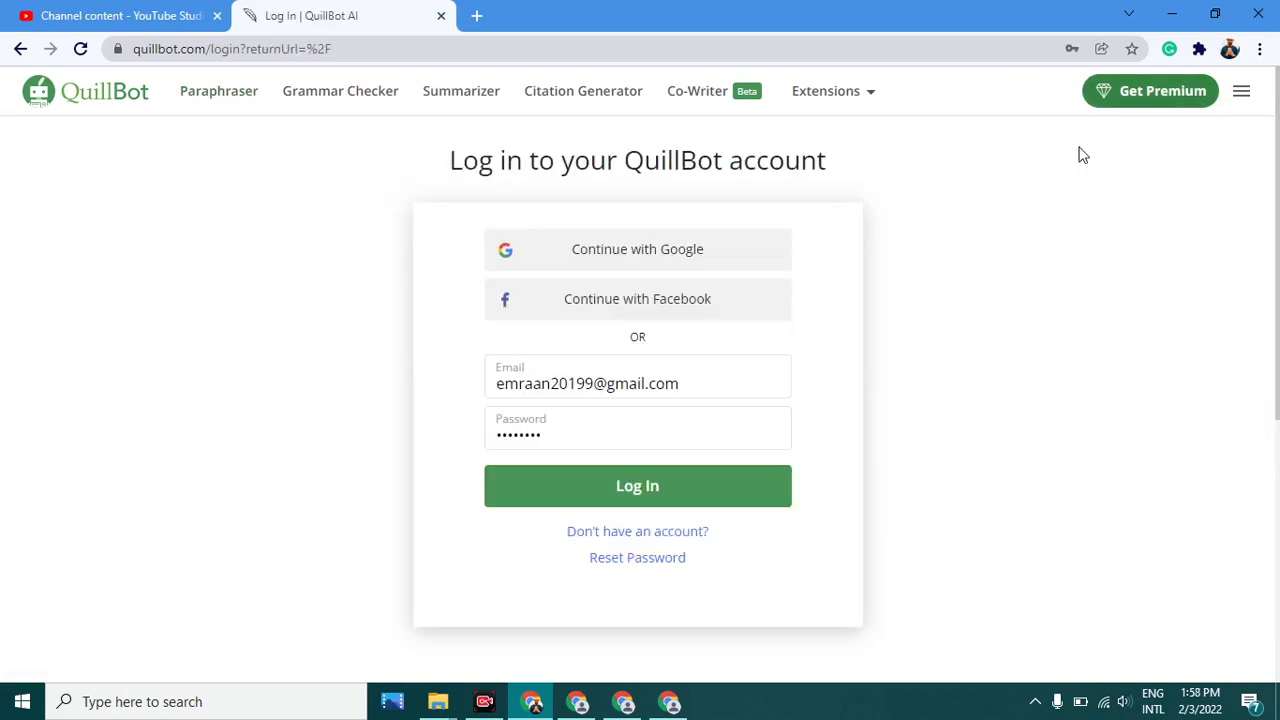
{"action": "left_click", "coordinate": [652, 268]}
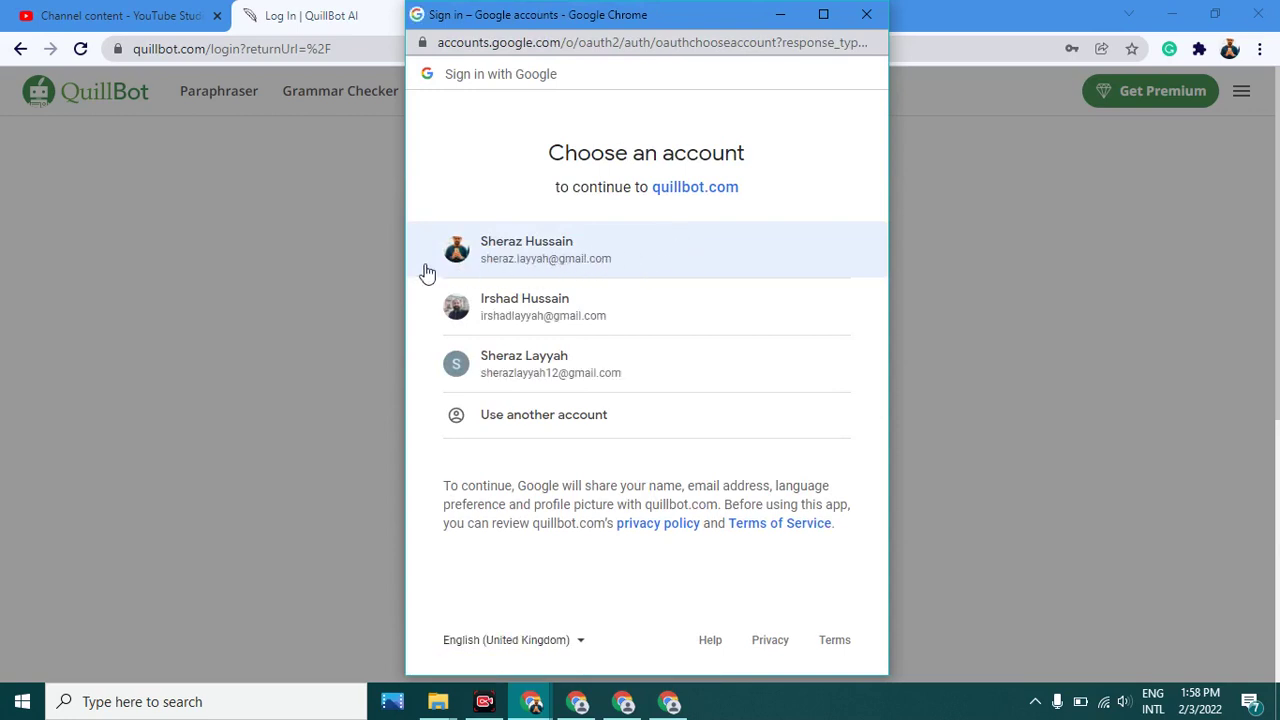
{"action": "left_click", "coordinate": [509, 264]}
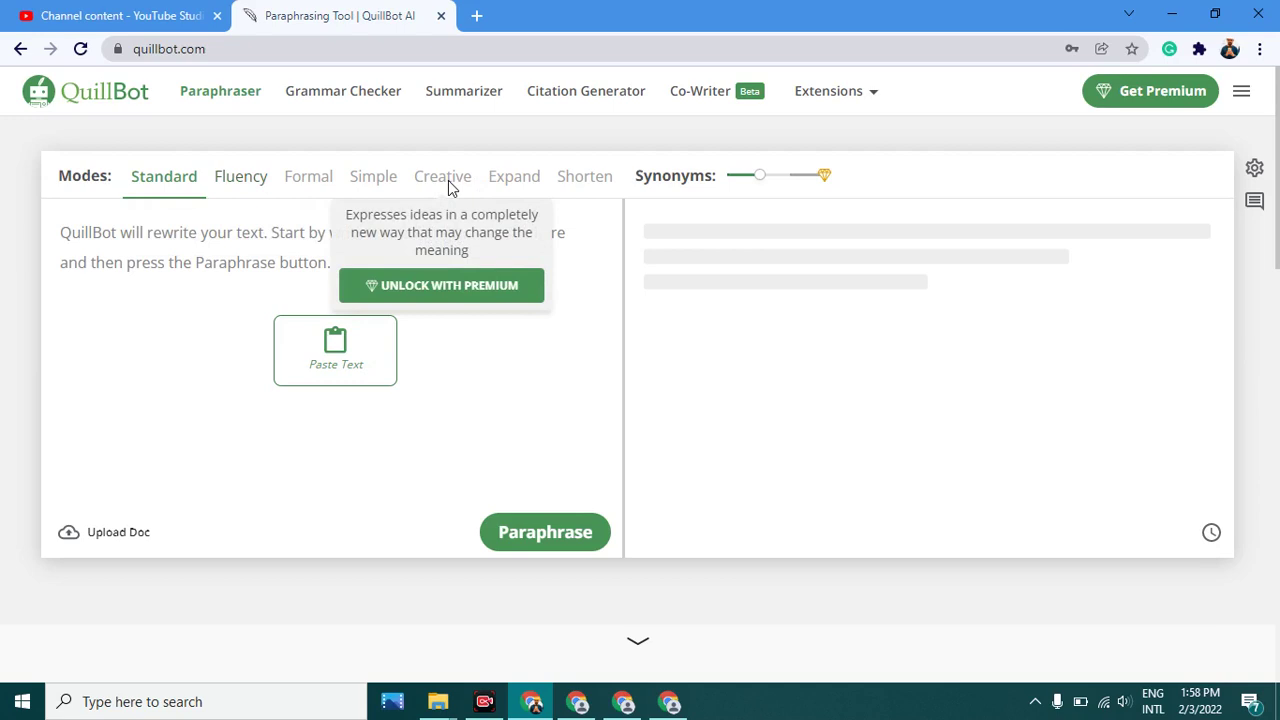
Step: Switch the paraphraser to Fluency mode and raise the Synonyms slider level
{"action": "left_click", "coordinate": [251, 177]}
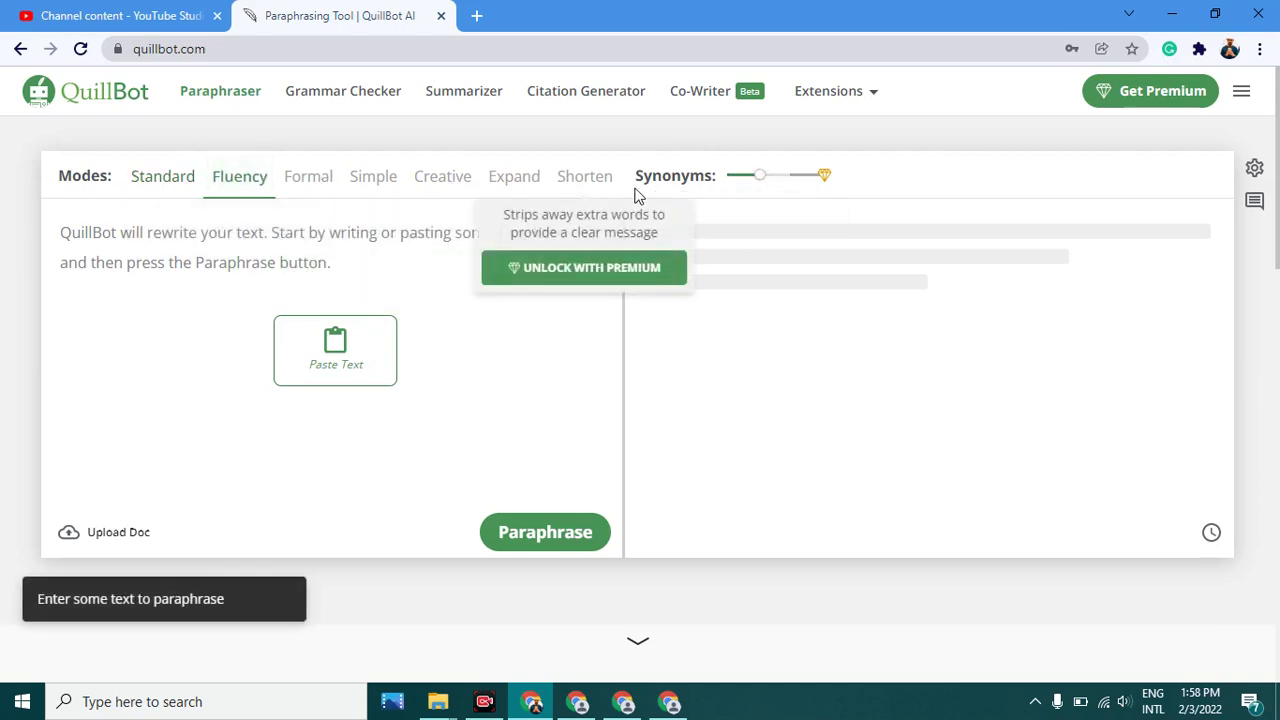
{"action": "left_click", "coordinate": [790, 178]}
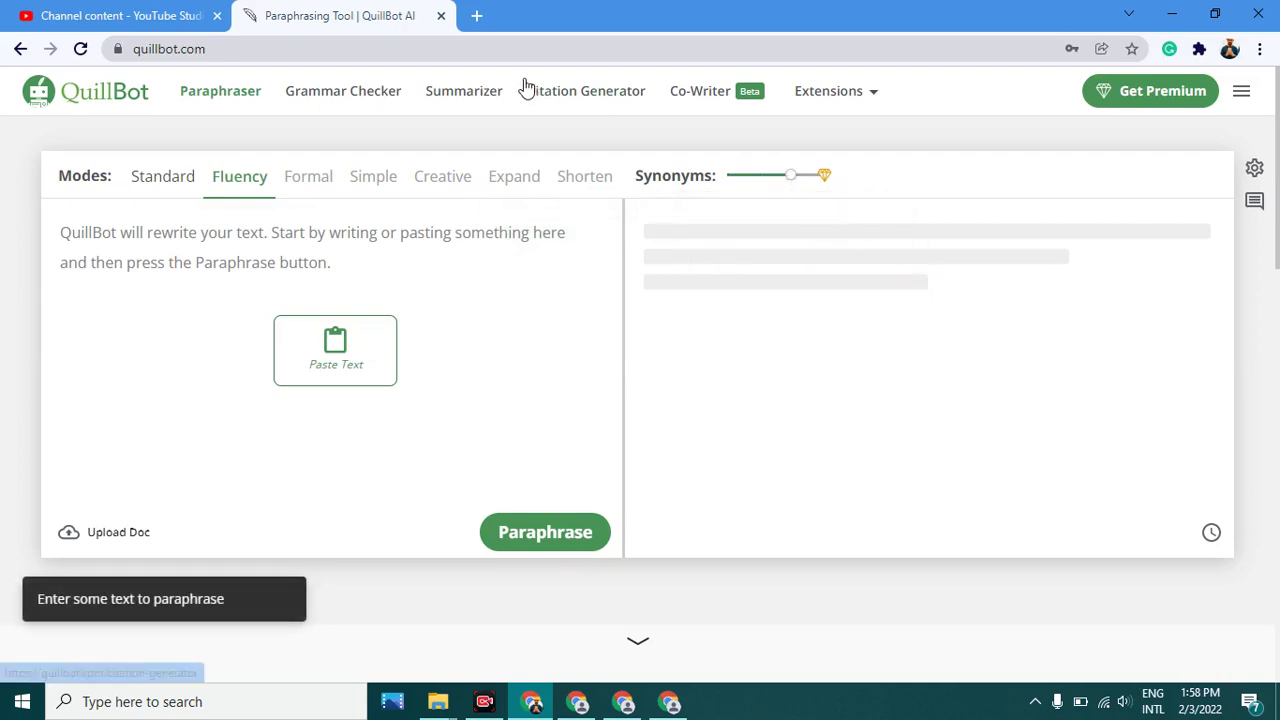
{"action": "left_click", "coordinate": [477, 15]}
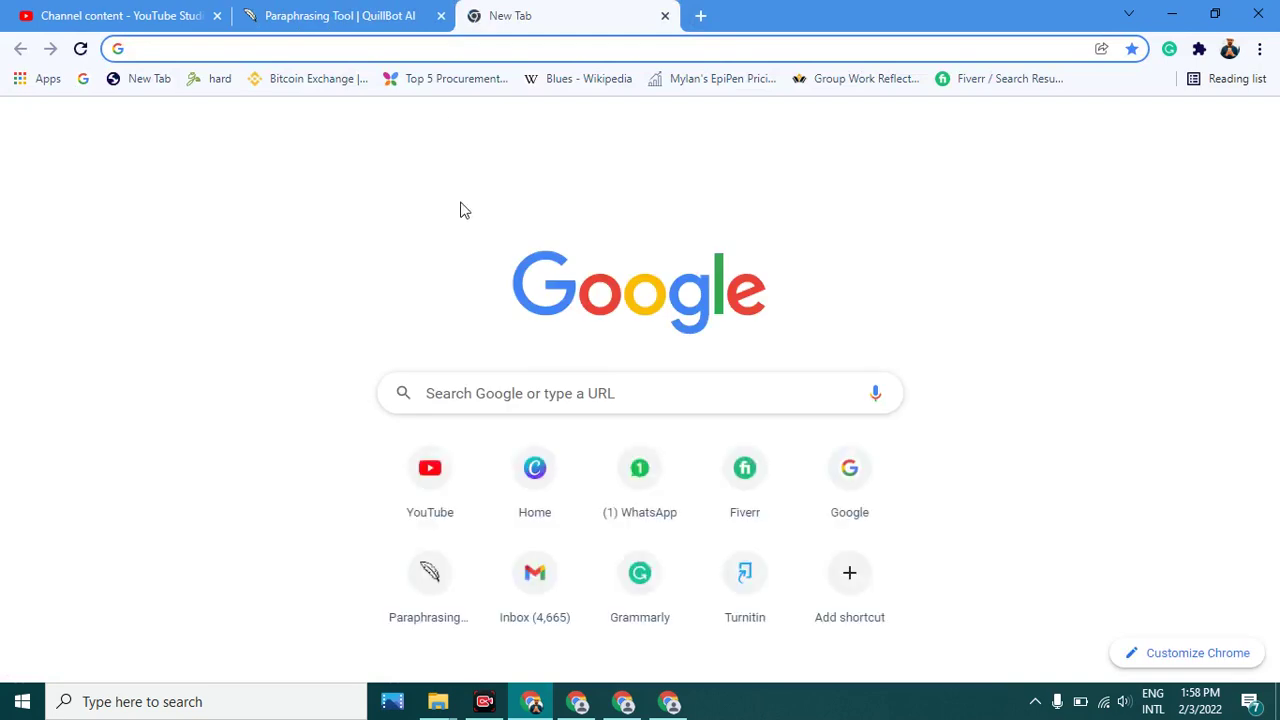
Step: Search Google for 'importance of cars' and select the NCpedia featured snippet about automobiles
{"action": "left_click", "coordinate": [465, 400]}
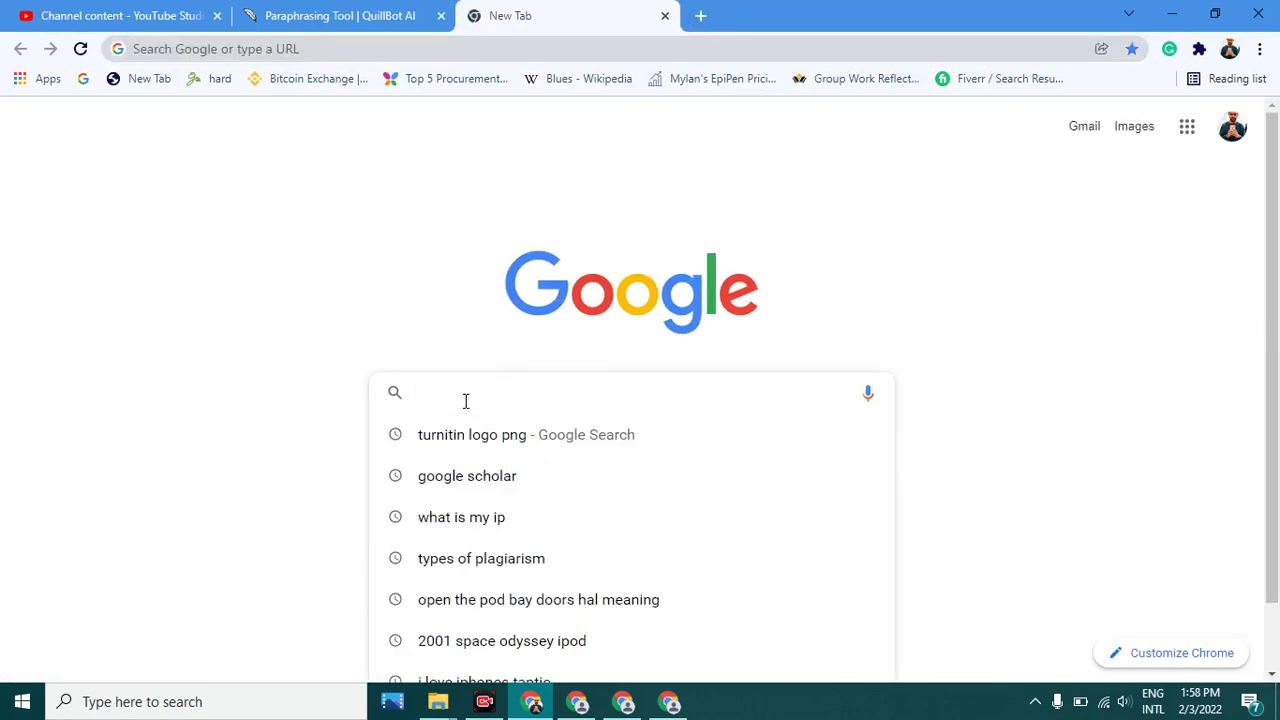
{"action": "type", "text": "i"}
{"action": "type", "text": "mportance "}
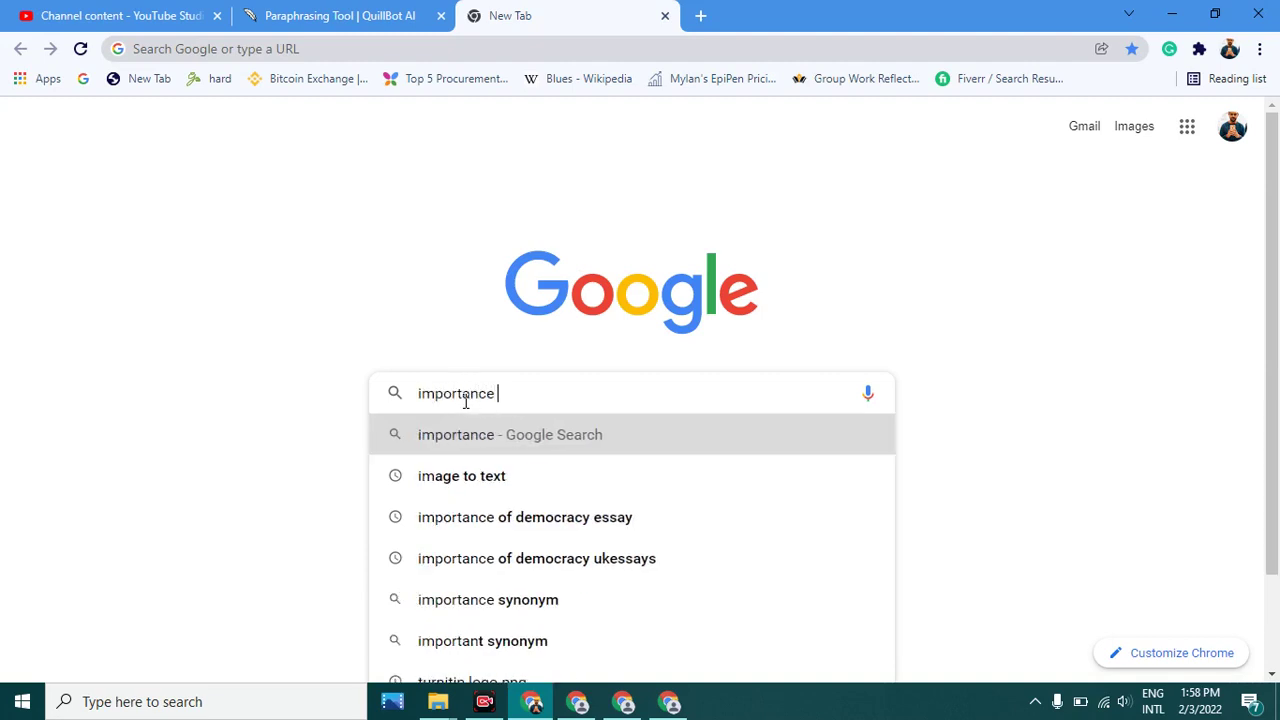
{"action": "type", "text": "of cars"}
{"action": "key", "text": "Return"}
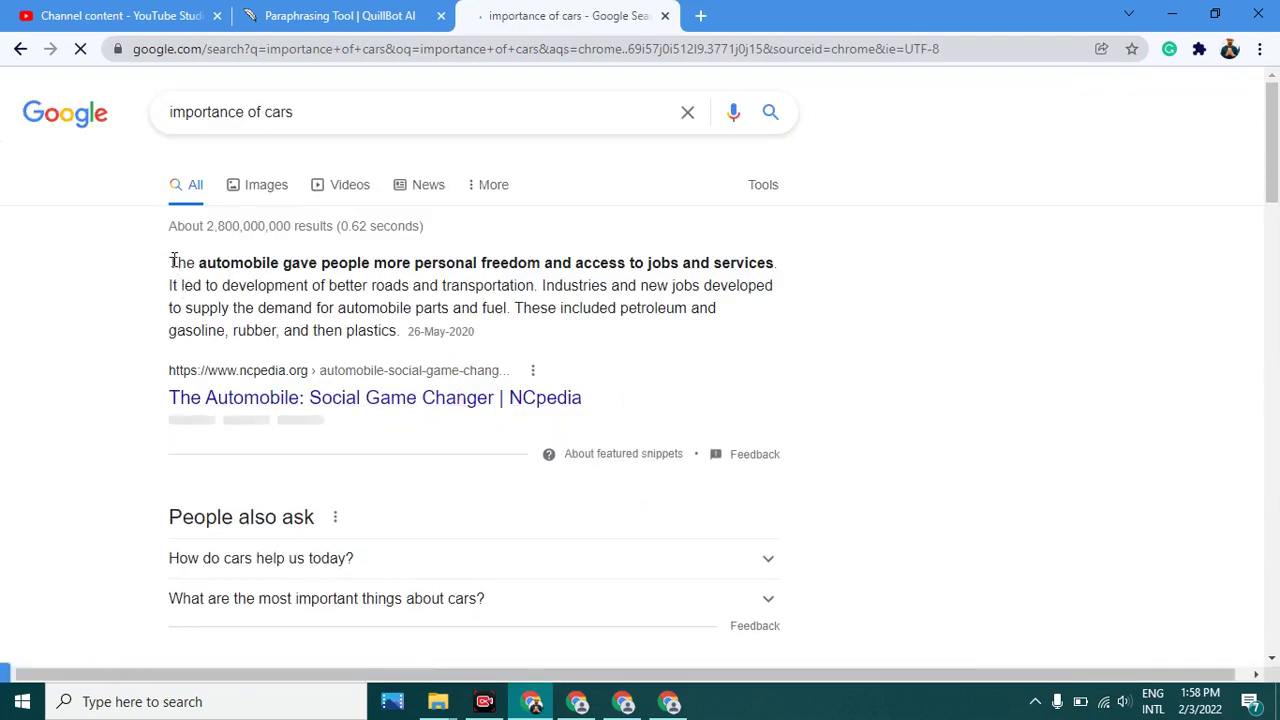
{"action": "left_click_drag", "start_coordinate": [172, 265], "coordinate": [350, 310]}
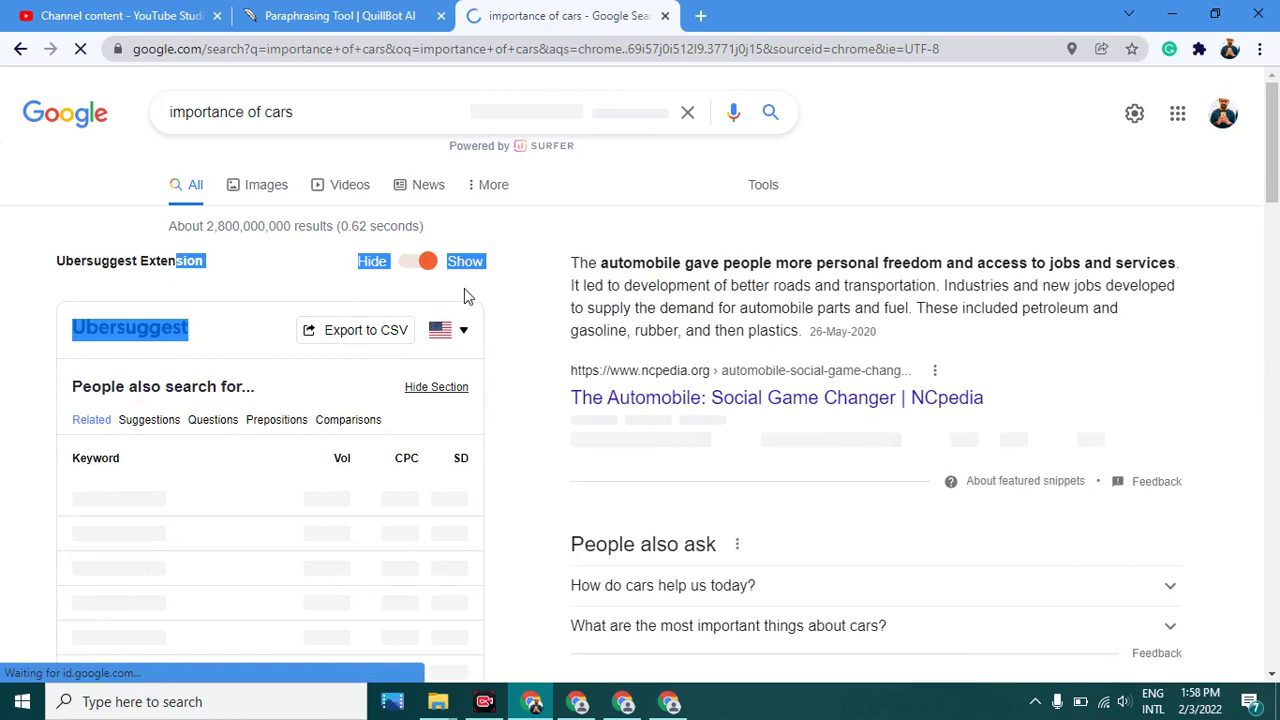
{"action": "left_click_drag", "start_coordinate": [573, 265], "coordinate": [805, 338]}
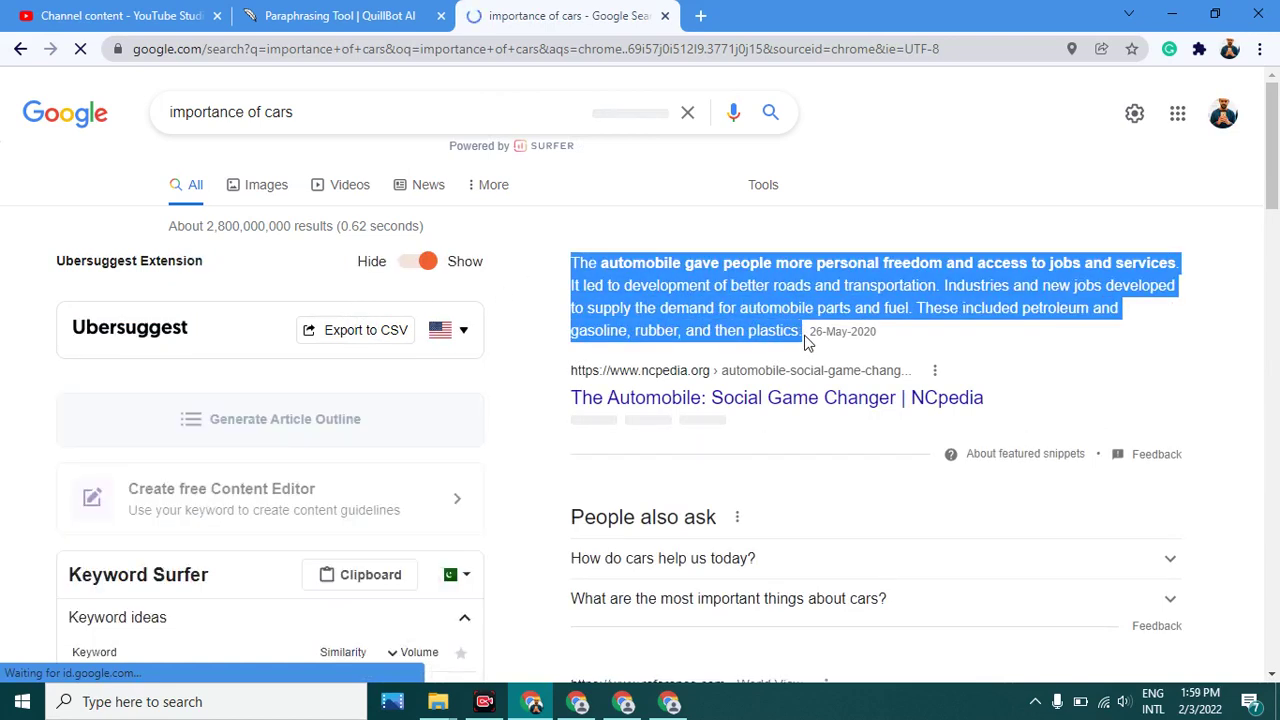
Step: Paste the 45-word automobile snippet into QuillBot's input box and run Paraphrase
{"action": "left_click", "coordinate": [357, 8]}
{"action": "left_click", "coordinate": [184, 263]}
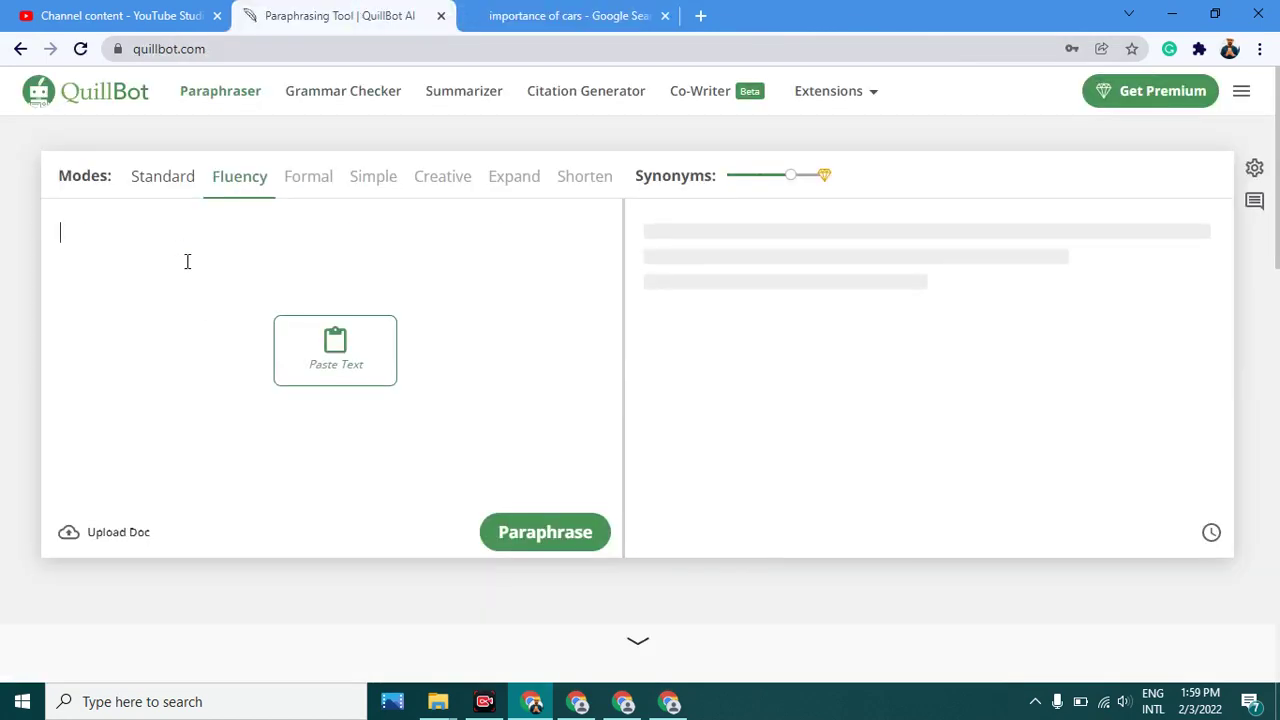
{"action": "type", "text": "The automobile gave people more personal freedom and access to jobs and services. It led to development of better roads and transportation. Industries and new jobs developed to supply the demand for automobile parts and fuel. These included petroleum and gasoline, rubber, and then plastics."}
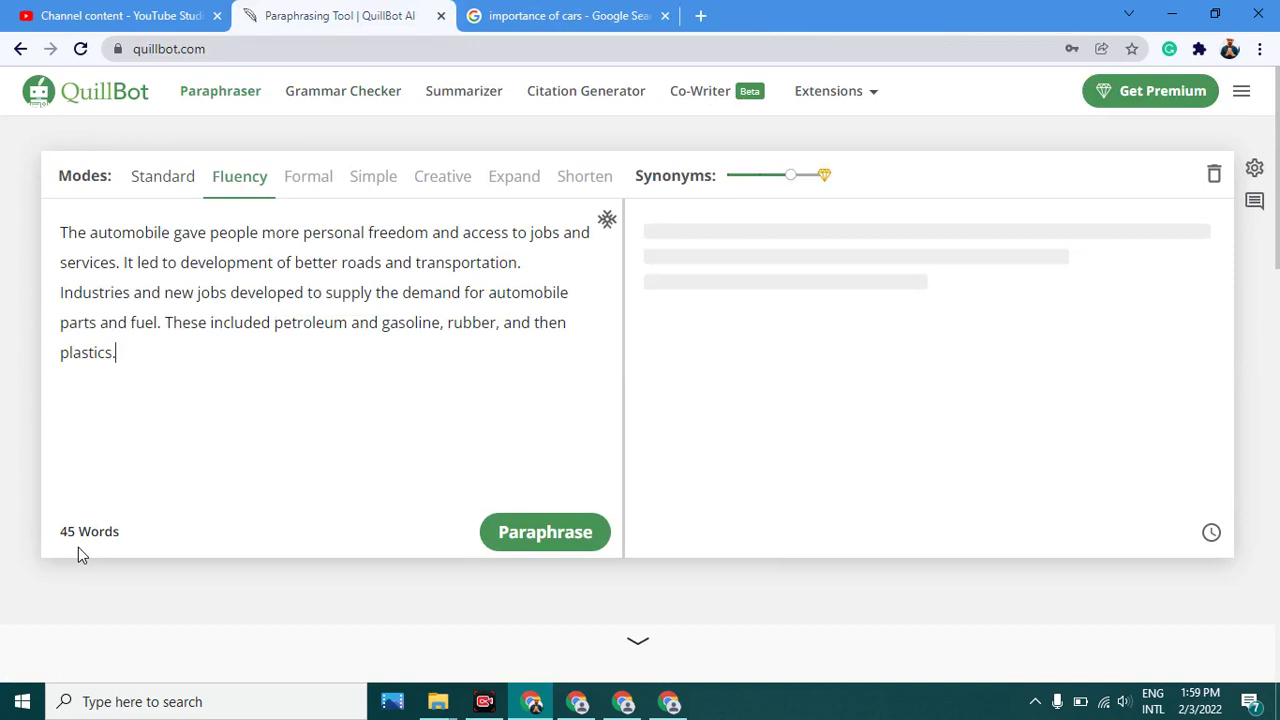
{"action": "left_click", "coordinate": [546, 537]}
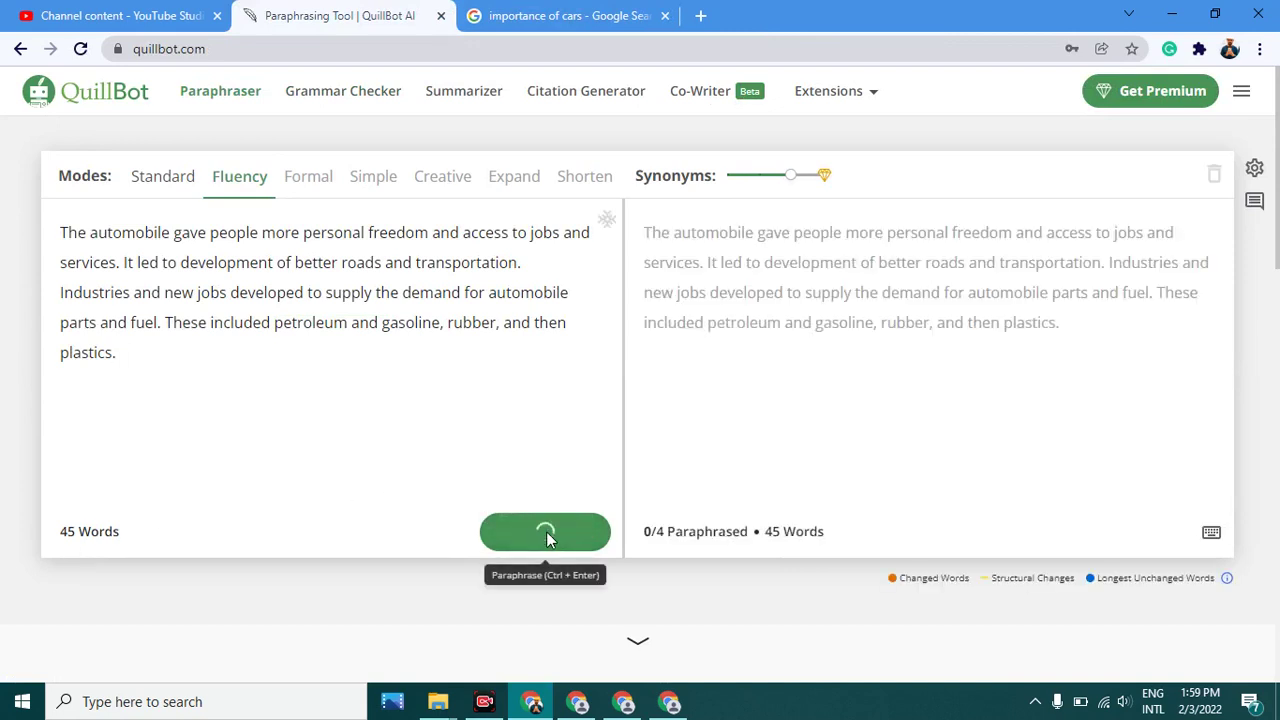